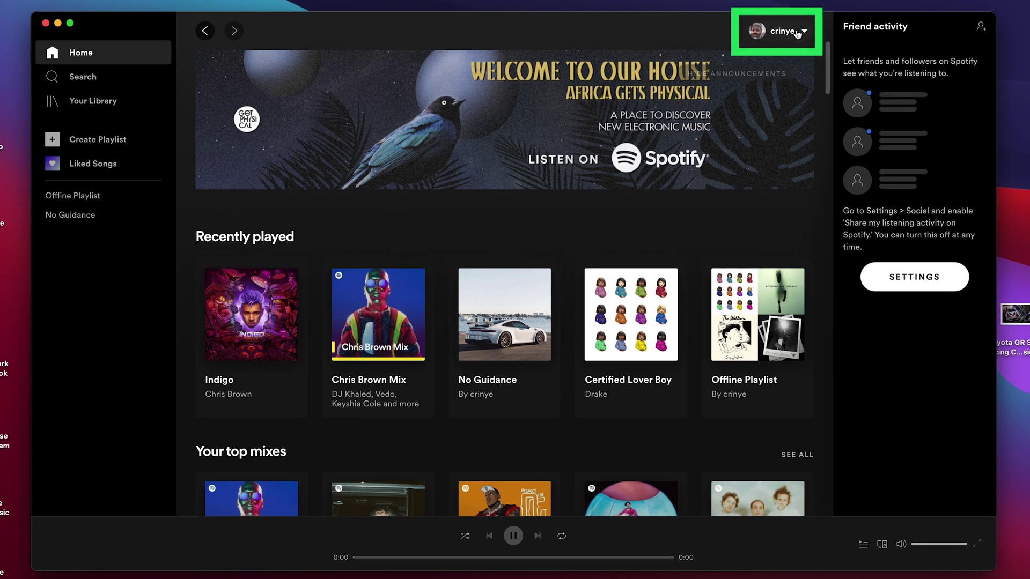
- Start a Private session from the account menu so a padlock shows beside the profile name
click(804, 34)
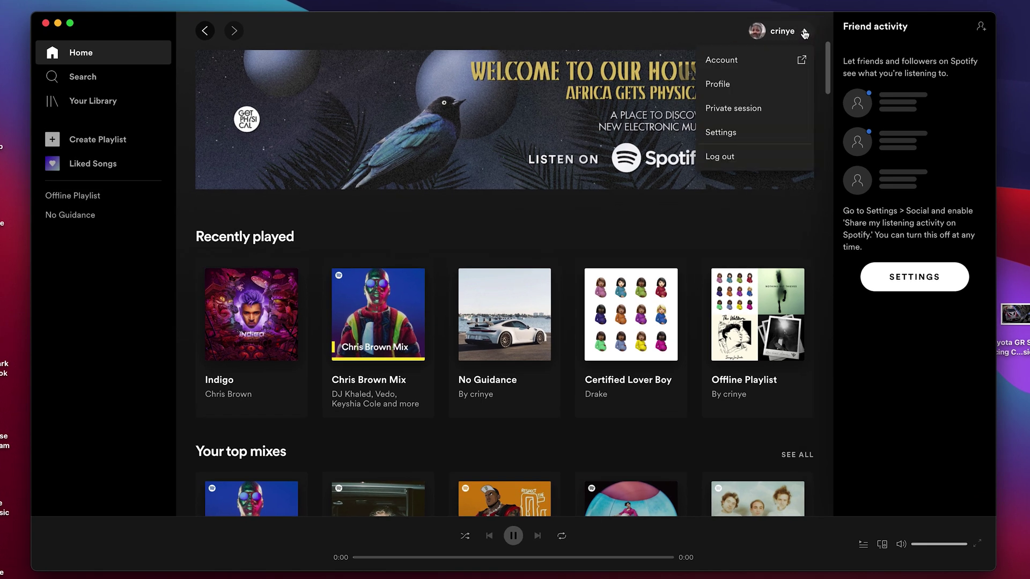
click(763, 113)
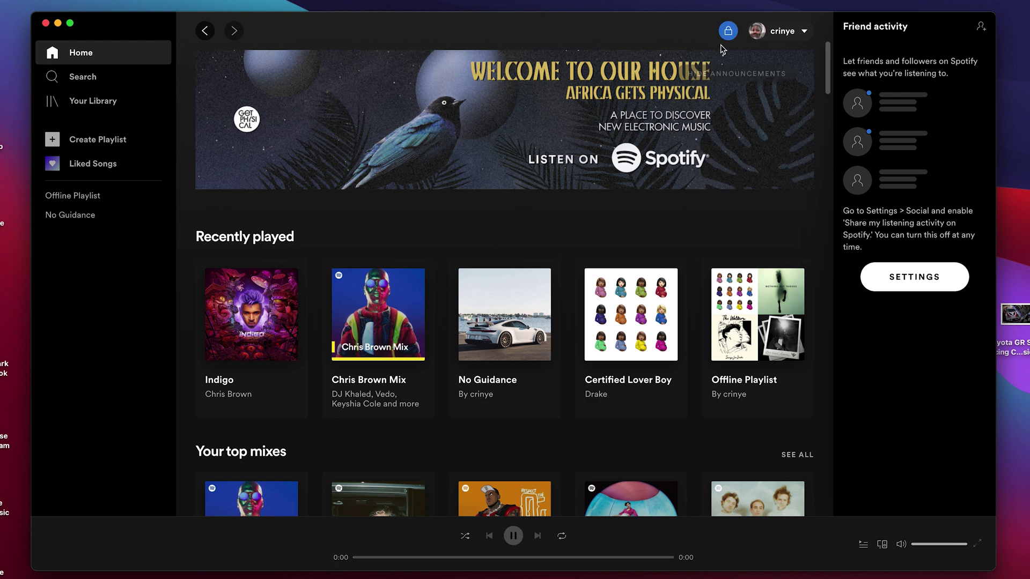